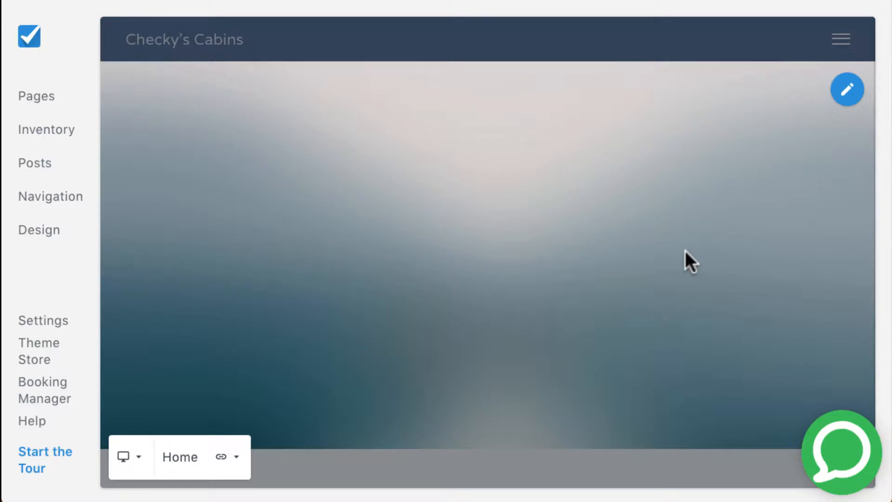
Step: Open the site's Design settings and look through the Custom options
left_click(56, 232)
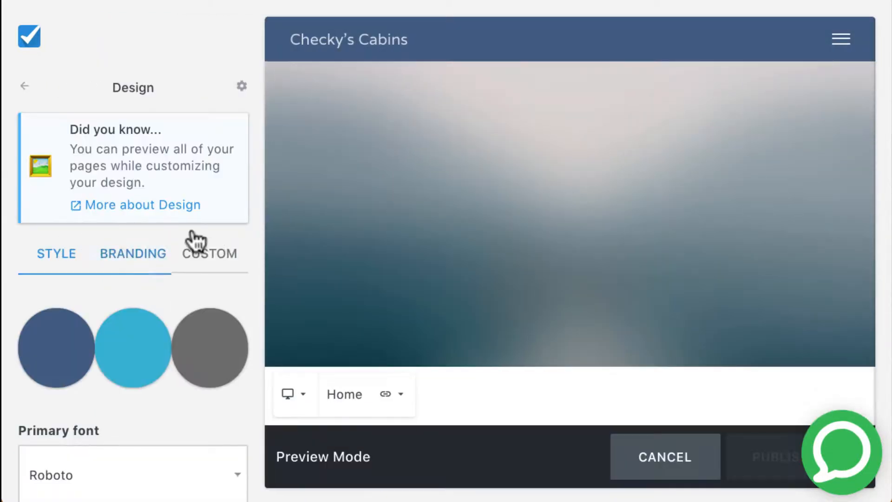
left_click(230, 263)
scroll(231, 262, "down", 4)
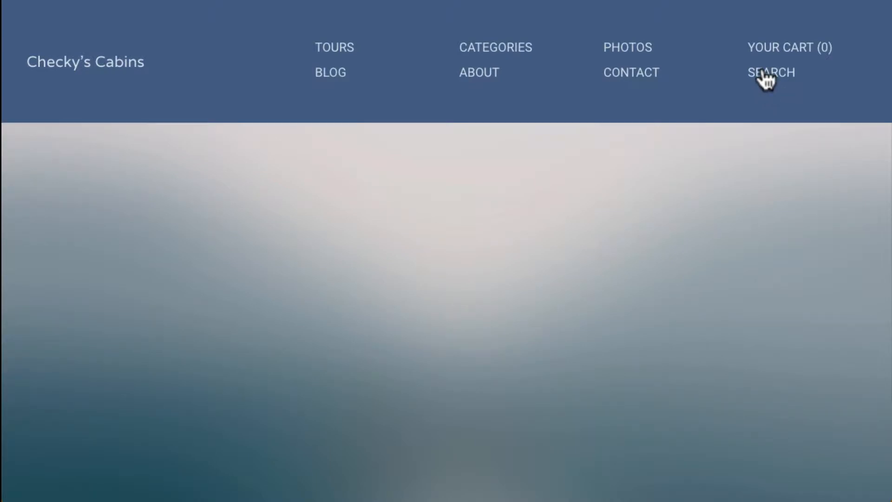
Step: Open the site's availability search and pick the dates August 11 to August 17, 2018
left_click(766, 75)
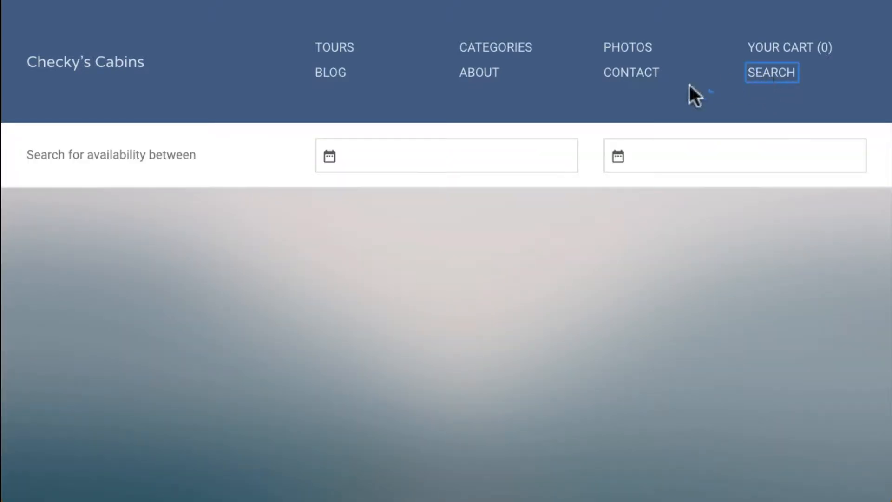
left_click(471, 170)
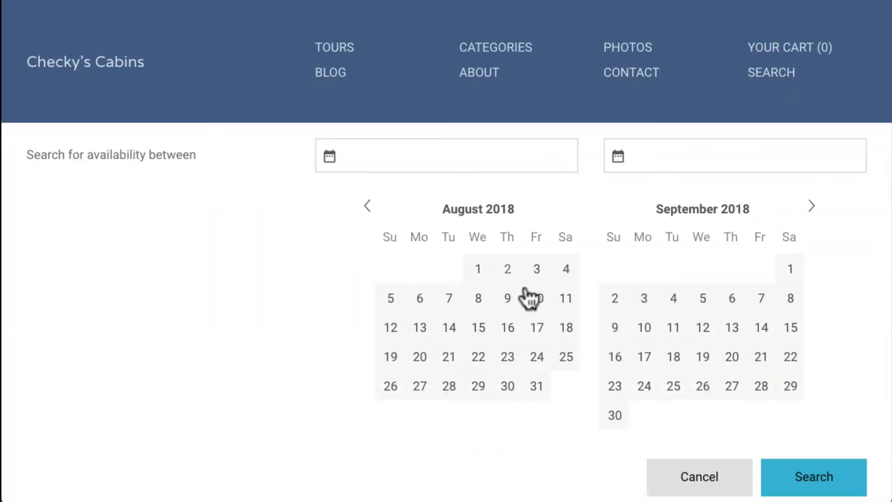
left_click(554, 300)
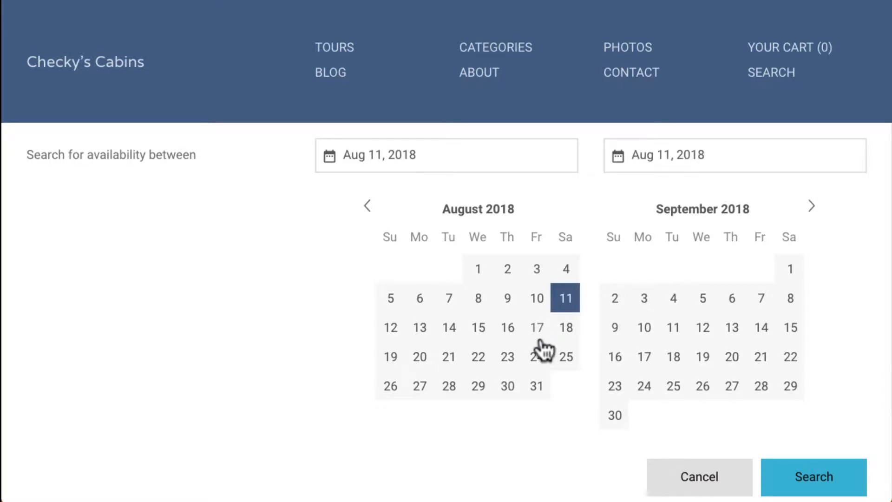
left_click(539, 339)
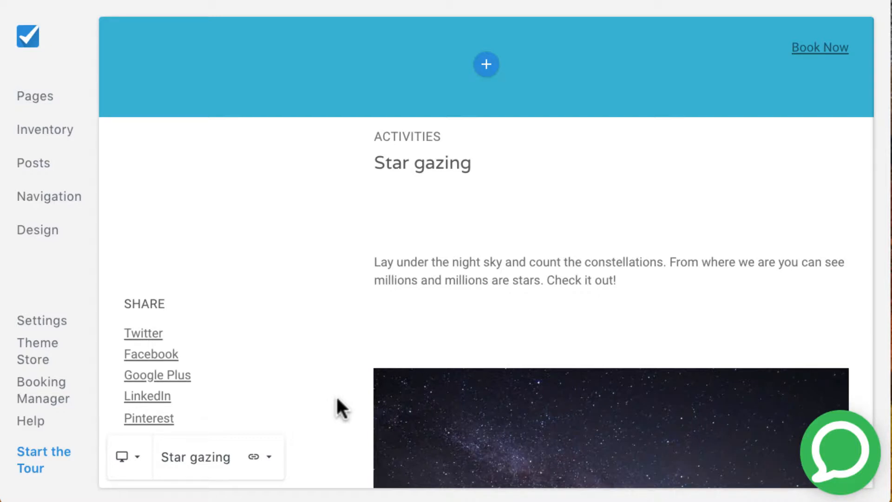
Step: Open the site's SEO & Marketing settings and review the default title, meta description and share image options
left_click(62, 321)
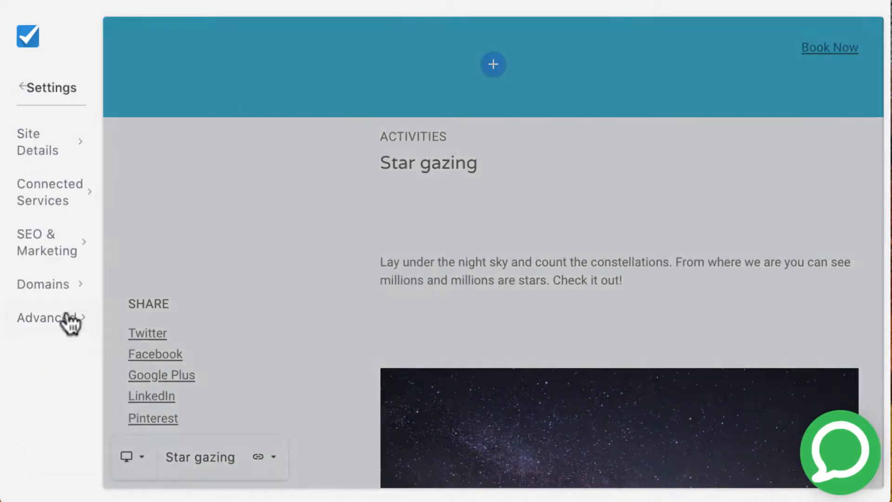
left_click(150, 201)
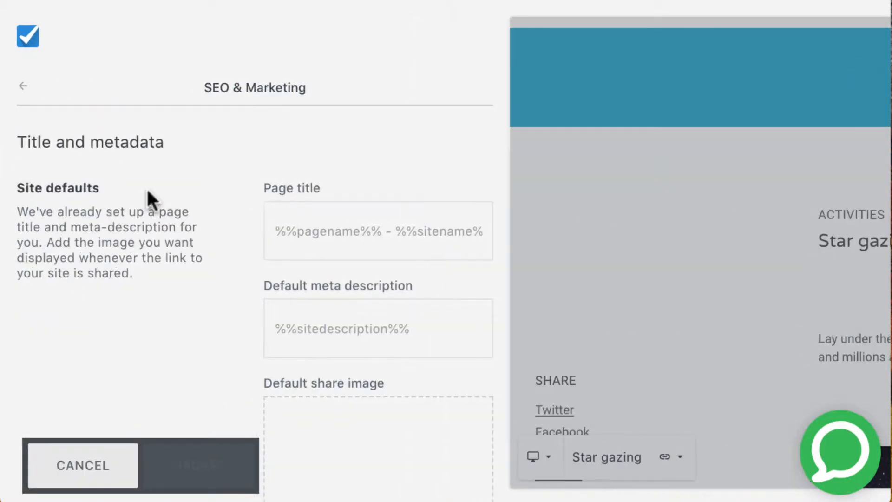
scroll(342, 274, "down", 4)
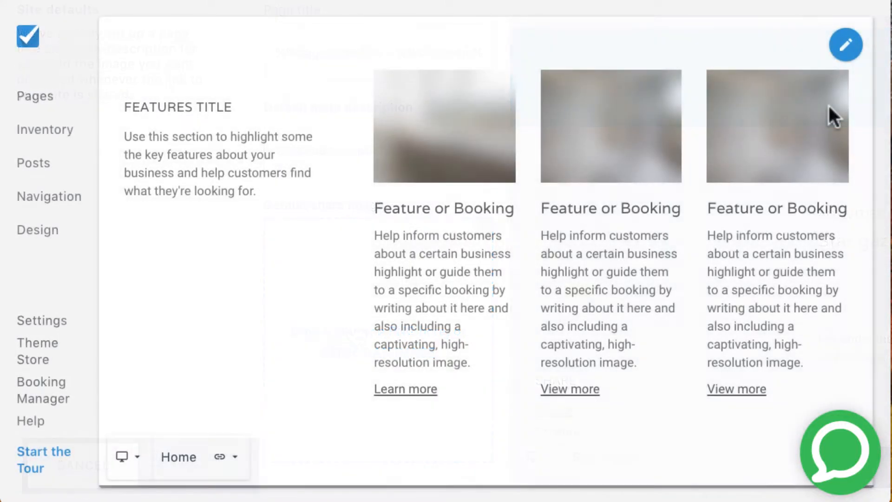
Step: Open the block-switching choices for the Feature section on the Home page
mouse_move(839, 41)
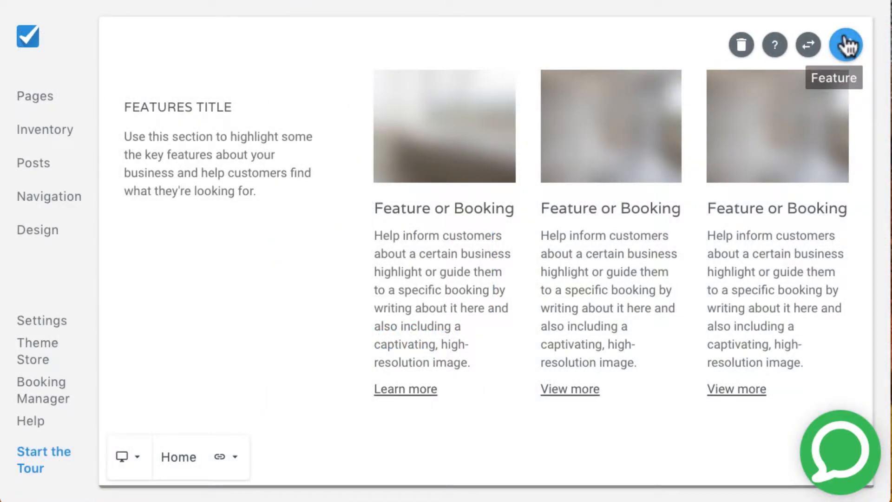
left_click(809, 45)
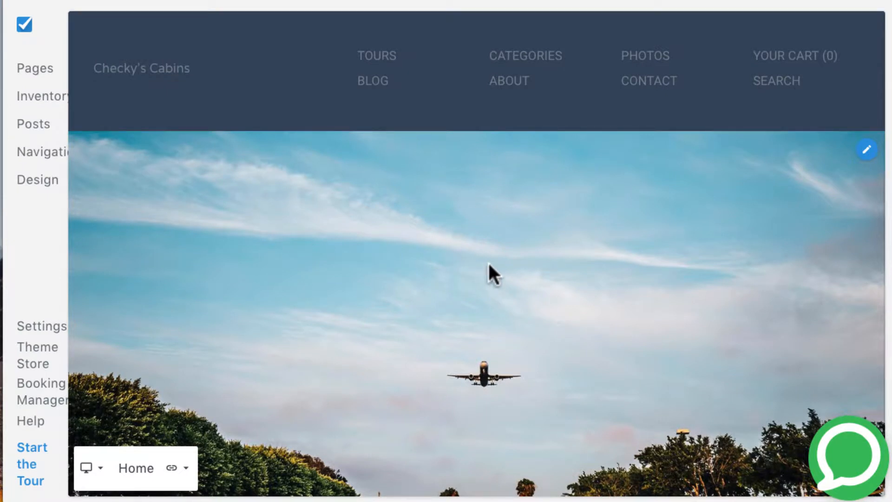
Step: Review the Home page's Hero Image settings, including aspect ratio, alt text and Fixed Background, and close them unchanged
left_click(866, 150)
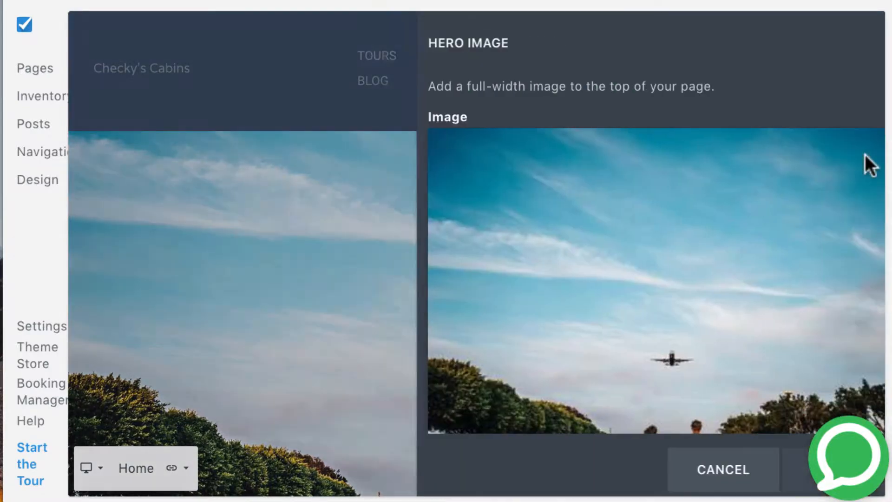
scroll(764, 290, "down", 6)
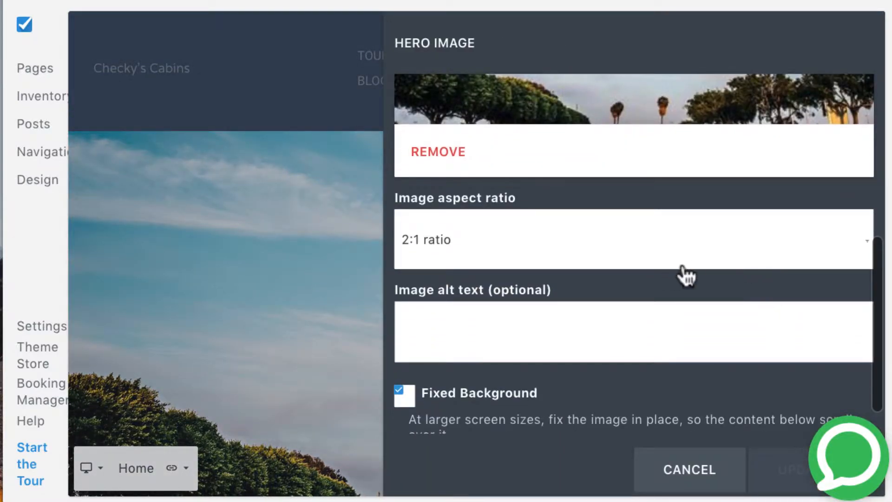
scroll(683, 260, "down", 2)
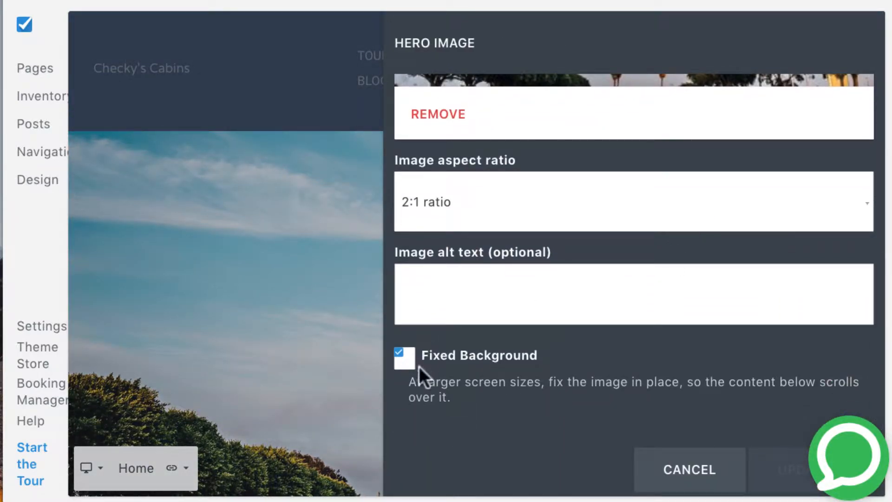
left_click(690, 466)
Step: Open the large image in the Home page's Gallery section for viewing
scroll(799, 384, "down", 8)
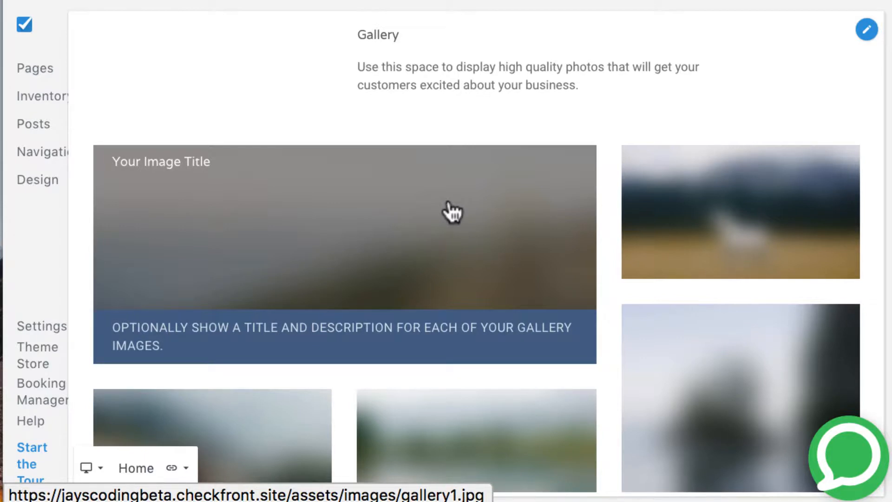
left_click(452, 212)
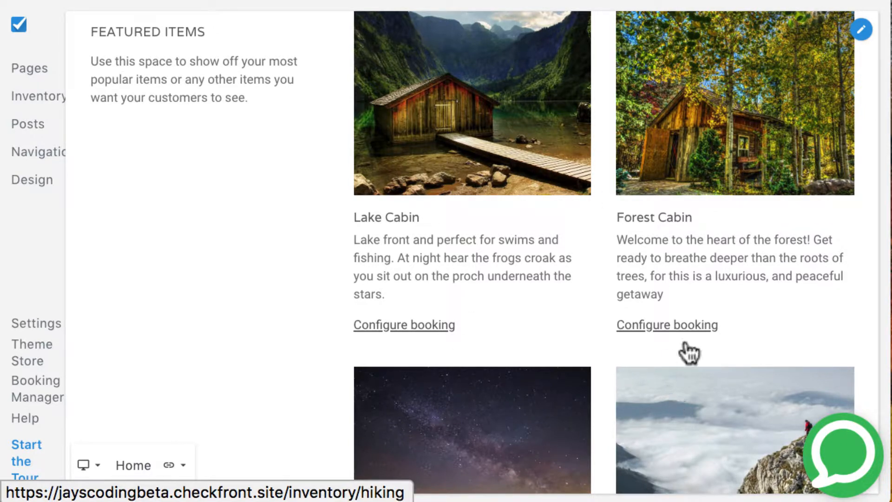
Step: Inspect the video Code block's embed code and the blocks it can be switched to, closing both without changes
scroll(696, 284, "up", 10)
scroll(696, 283, "up", 3)
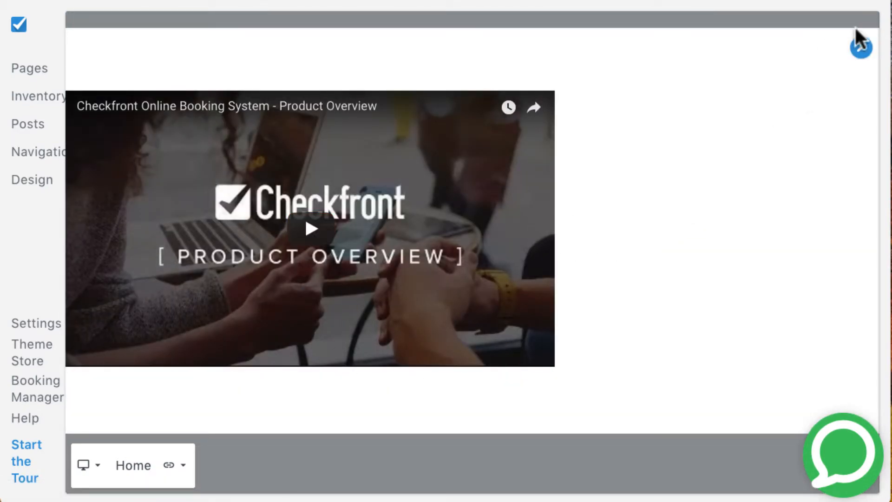
left_click(864, 45)
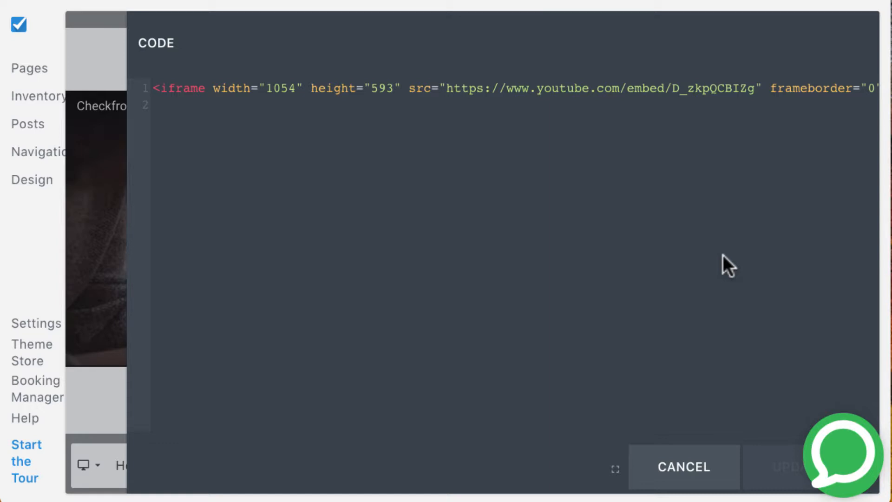
left_click(685, 466)
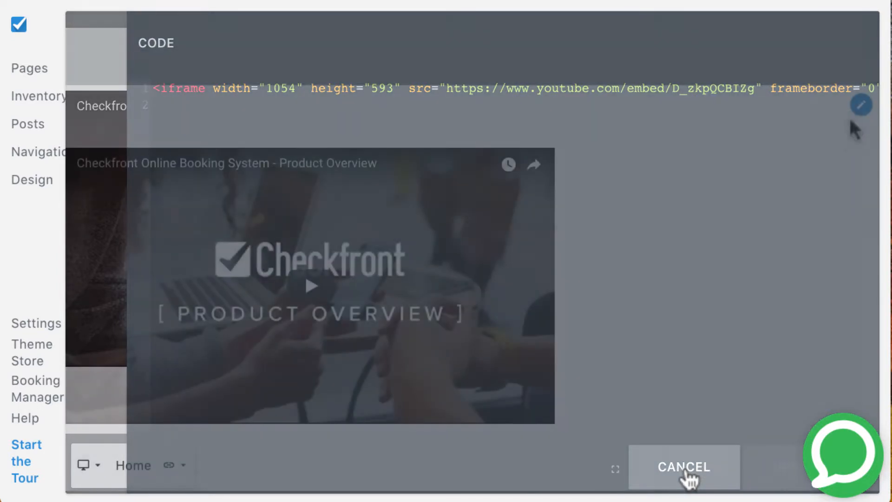
left_click(838, 107)
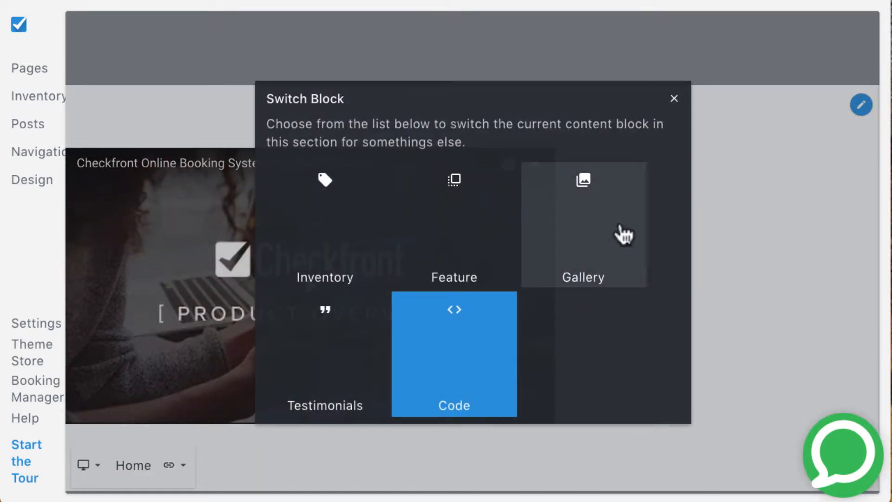
left_click(674, 98)
Step: Go to the Inventory page from the site header's search link and open its availability start date picker
scroll(744, 98, "up", 4)
scroll(754, 94, "up", 10)
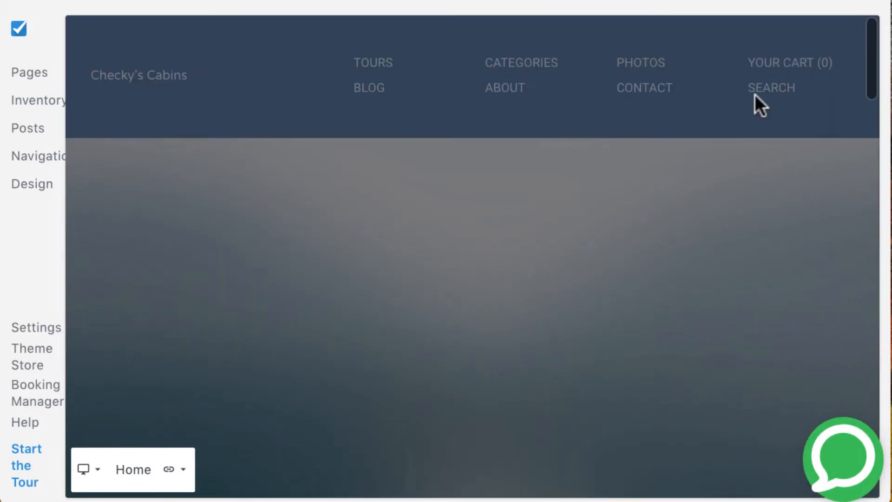
left_click(772, 88)
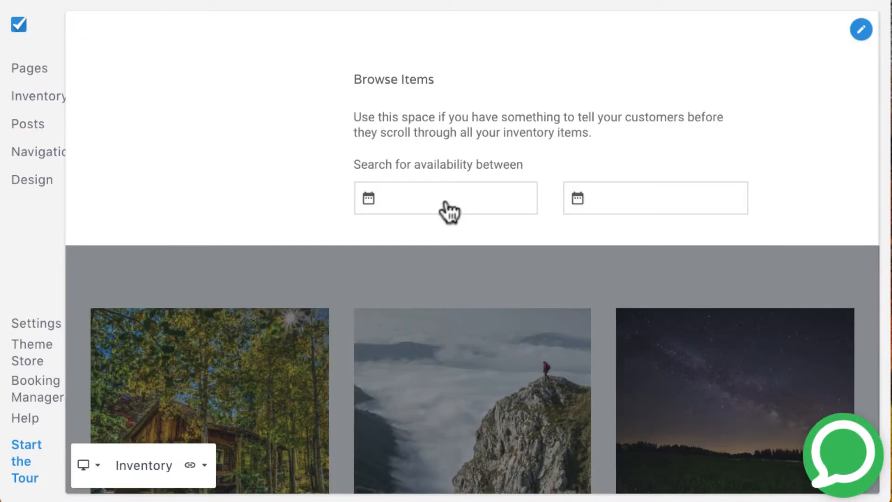
left_click(449, 213)
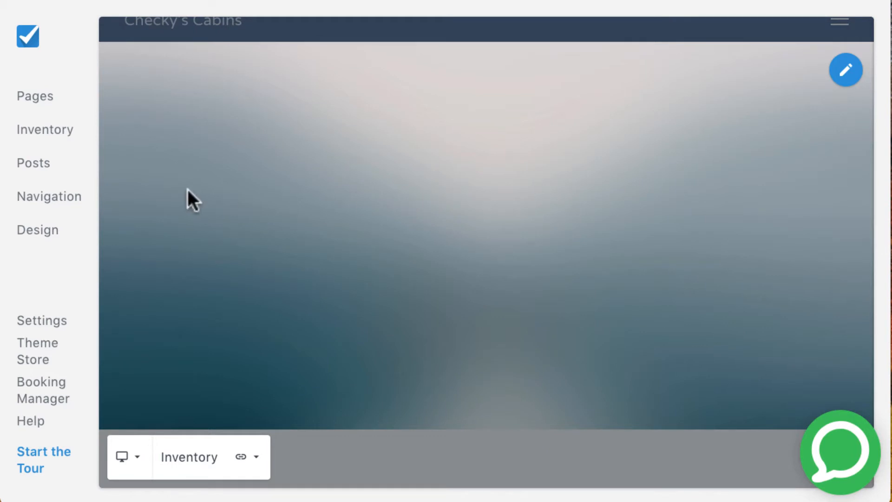
Step: Open the site settings and look through the Connected Services page
left_click(77, 331)
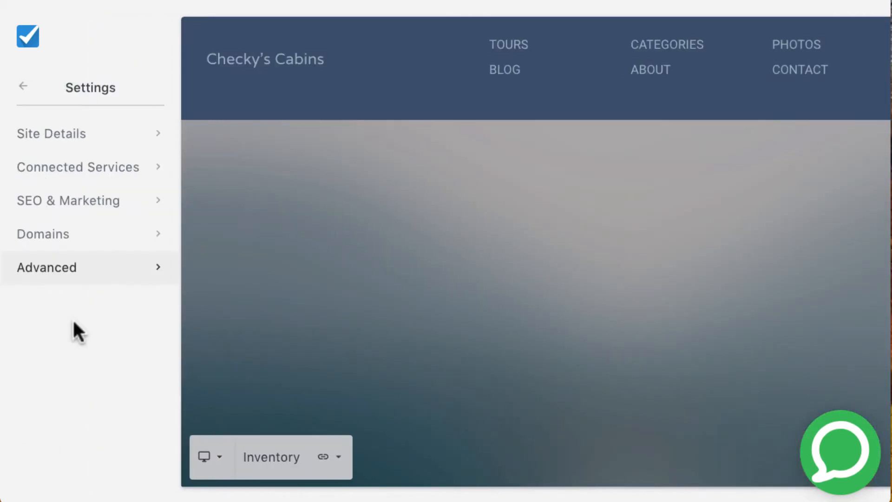
left_click(122, 173)
scroll(304, 347, "down", 6)
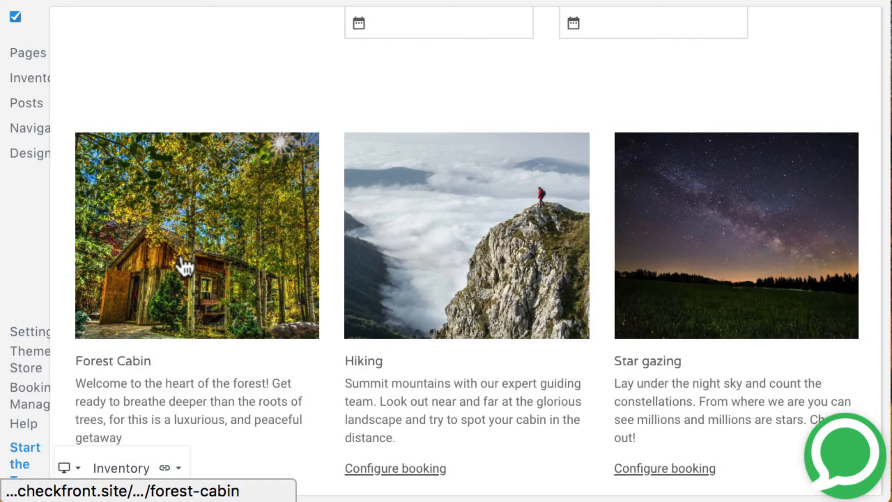
Step: Open the Forest Cabin item page and add an Item Parameter List block to its booking bar
left_click(185, 266)
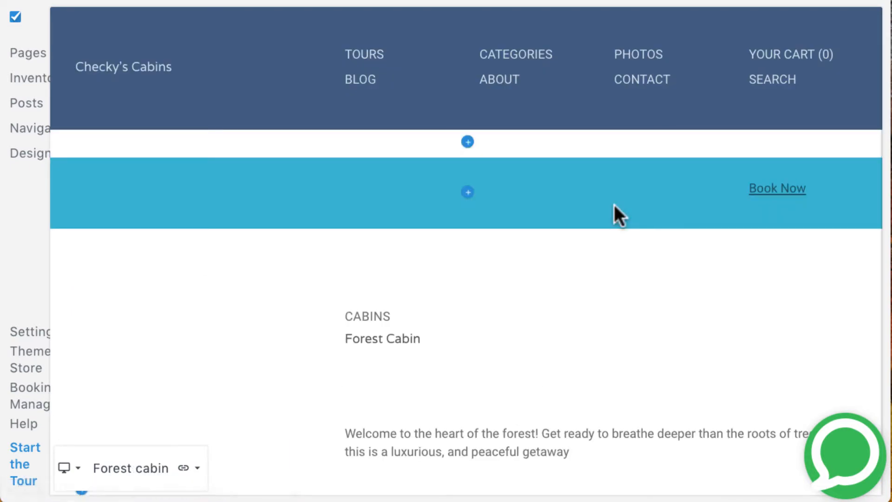
left_click(468, 142)
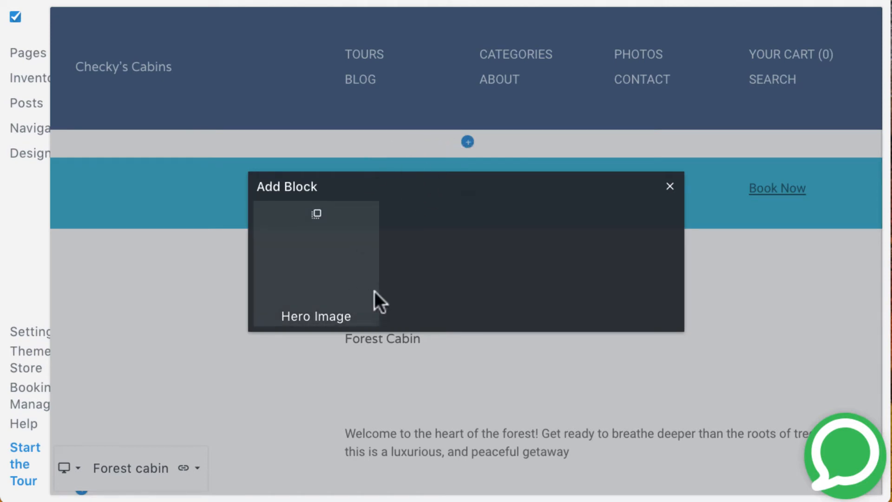
left_click(670, 186)
left_click(467, 192)
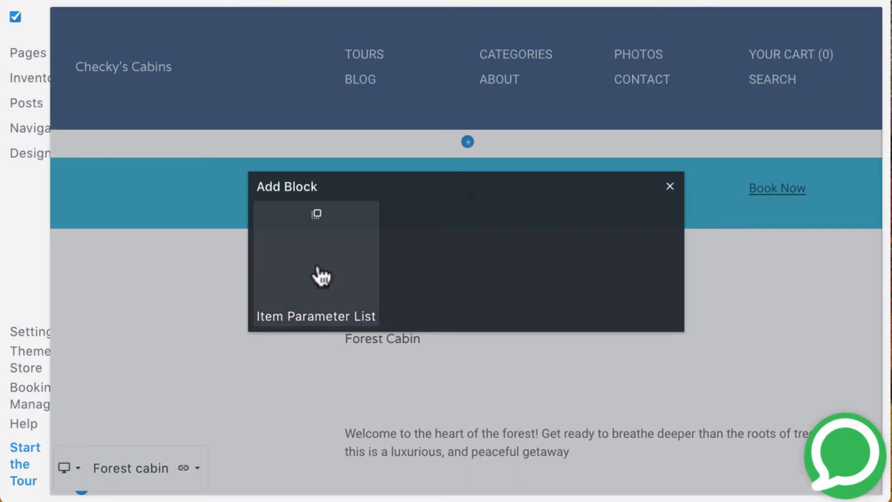
left_click(320, 276)
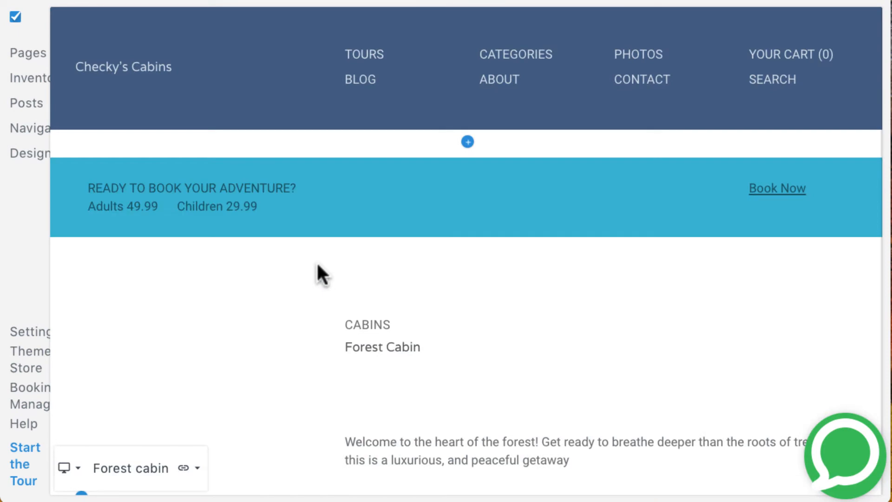
Step: Look over the Forest Cabin page's photo, embedded video and empty block slots
scroll(455, 383, "down", 15)
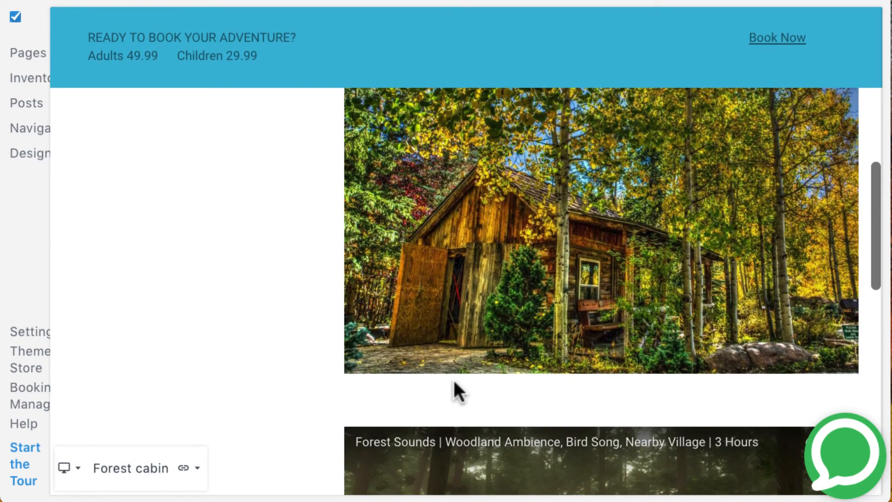
scroll(455, 382, "down", 2)
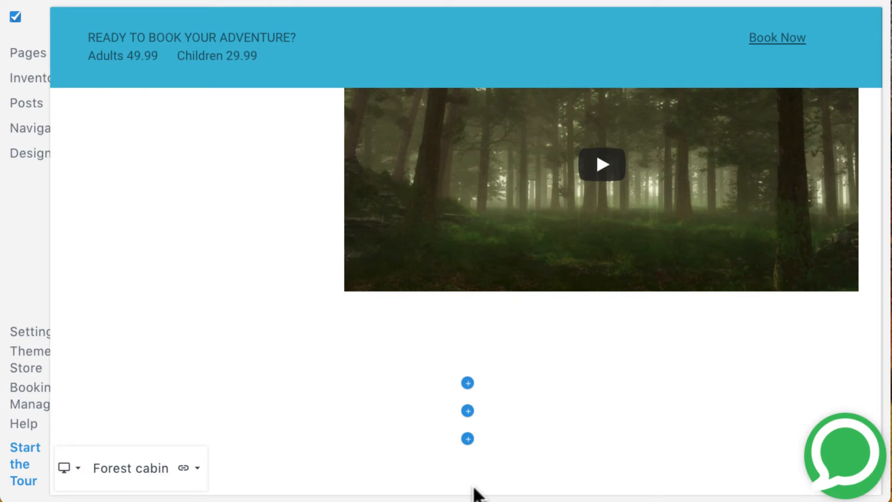
scroll(801, 59, "up", 17)
Step: Open the shopping cart page and review the booked item, customer details form and terms
left_click(800, 59)
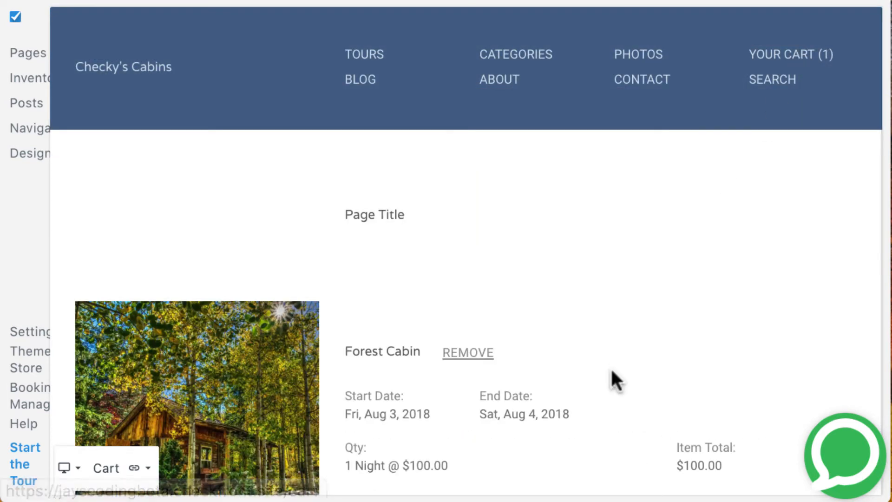
scroll(611, 372, "down", 7)
scroll(611, 371, "down", 10)
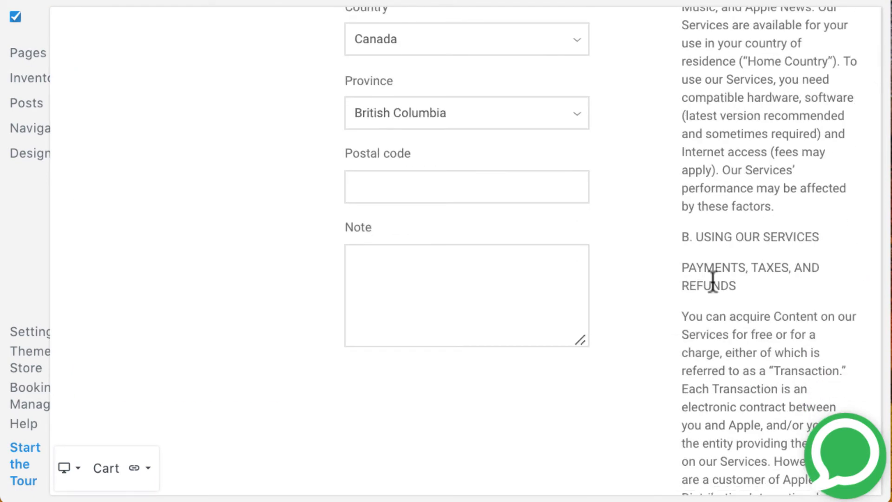
scroll(711, 282, "down", 15)
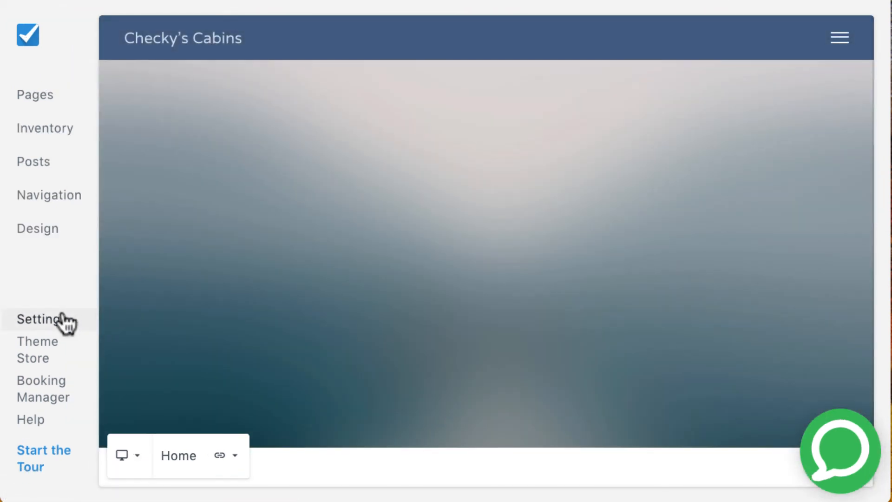
Step: Review the social media accounts that can be linked under Connected Services in the site settings
left_click(61, 320)
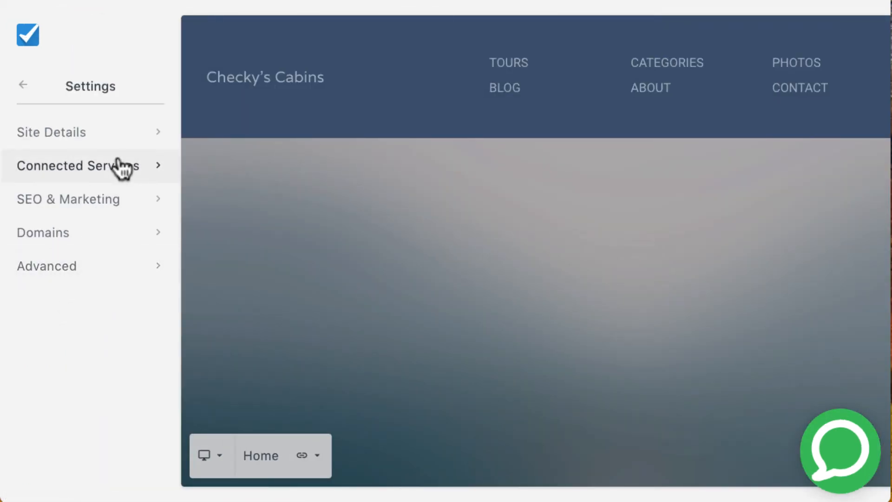
left_click(119, 169)
scroll(240, 348, "down", 7)
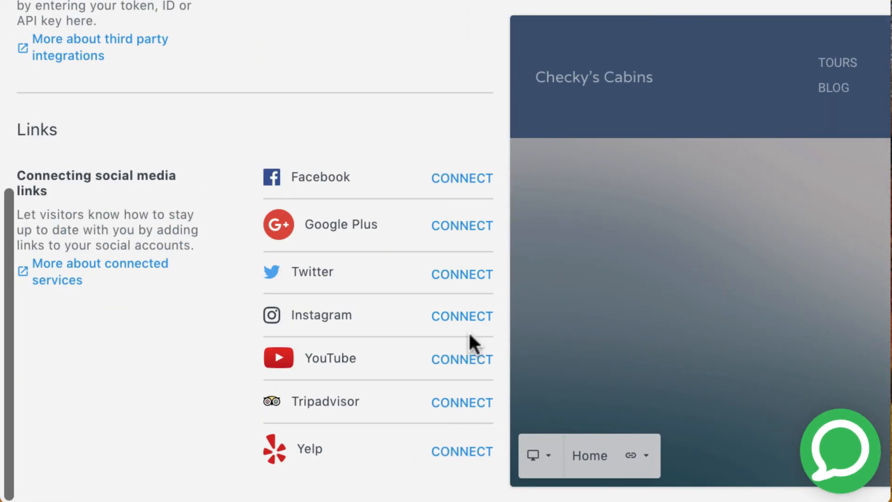